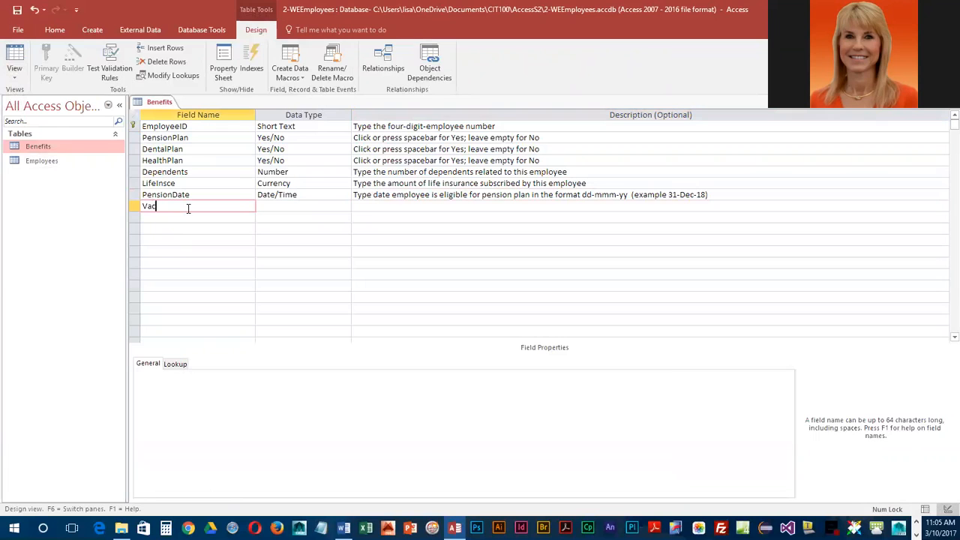
Step: Name the new field Vacation and start the Lookup Wizard as its data type, choosing to enter the list values manually
{"action": "key", "text": "Tab"}
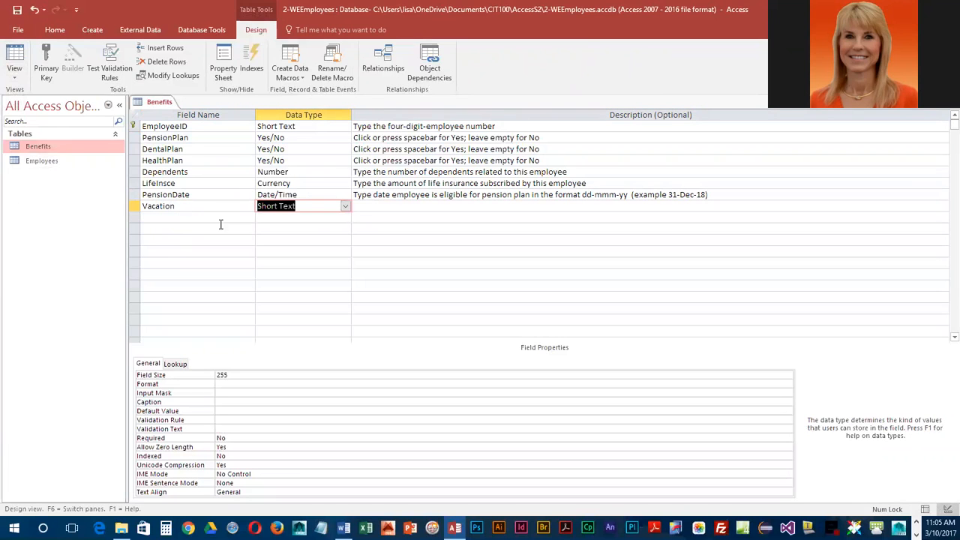
{"action": "left_click", "coordinate": [344, 207]}
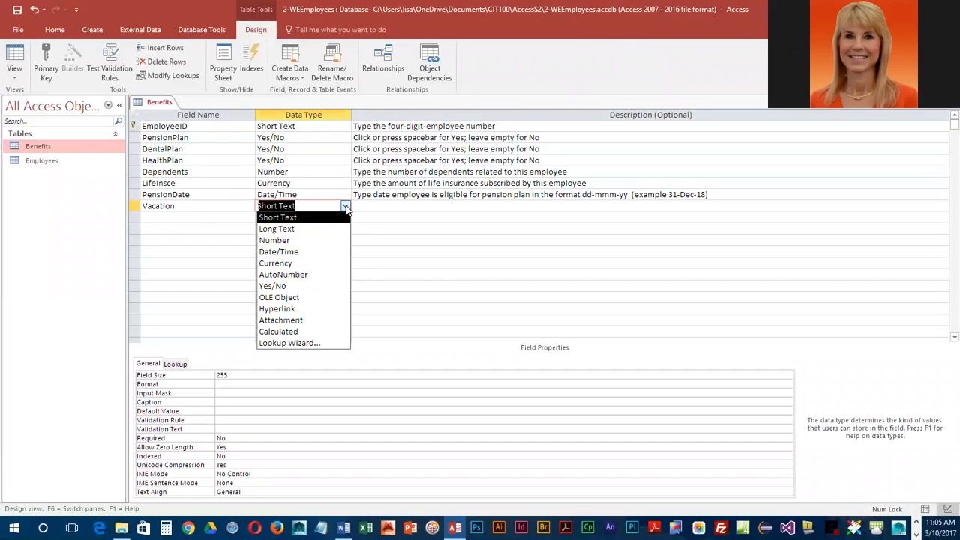
{"action": "left_click", "coordinate": [291, 344]}
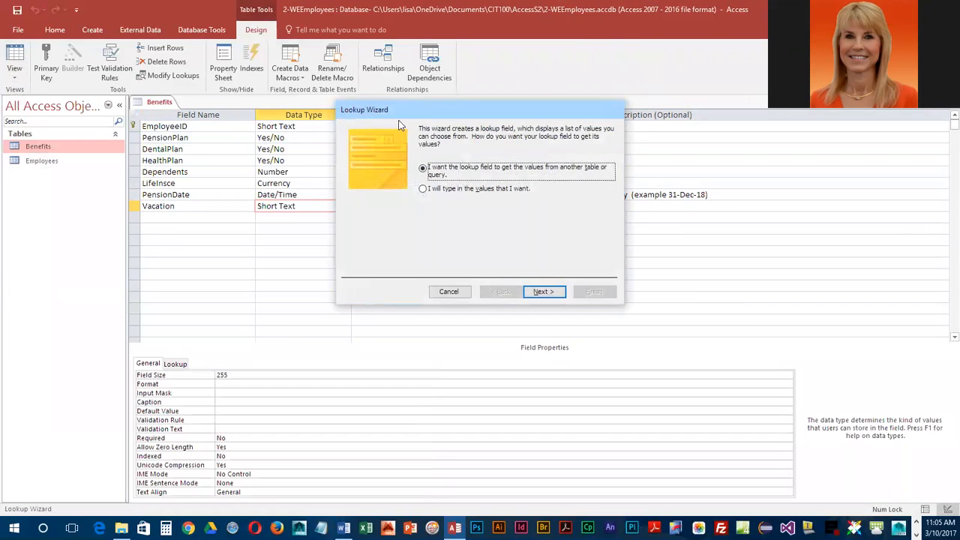
{"action": "left_click_drag", "start_coordinate": [386, 120], "coordinate": [361, 126]}
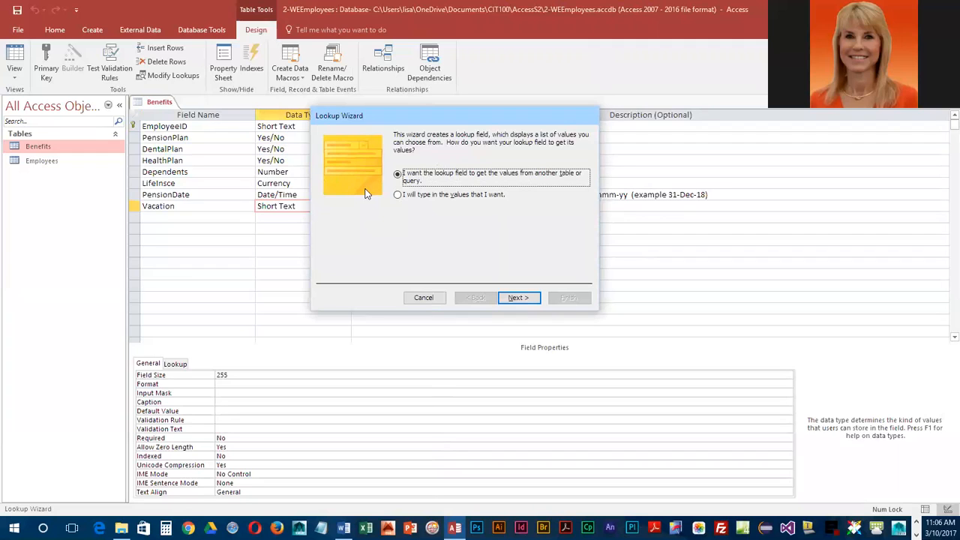
{"action": "left_click", "coordinate": [398, 196]}
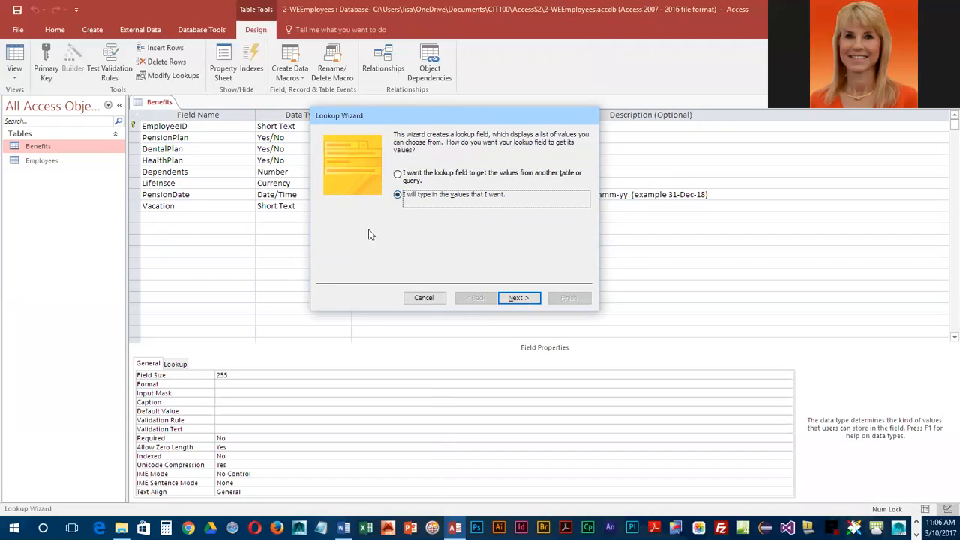
{"action": "left_click", "coordinate": [515, 298]}
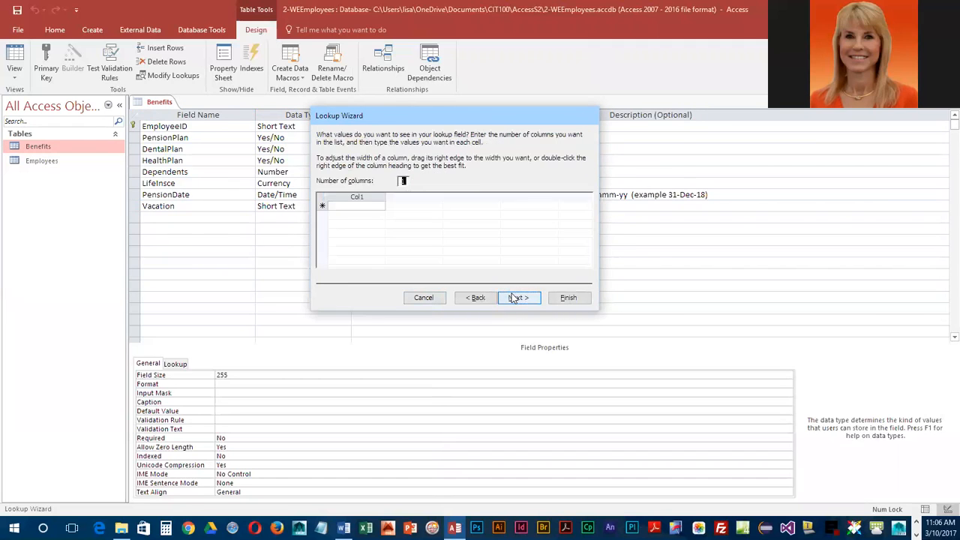
Step: Enter 1 week, 2 weeks, 3 weeks and 4 weeks as the lookup values in the first column
{"action": "left_click", "coordinate": [344, 207]}
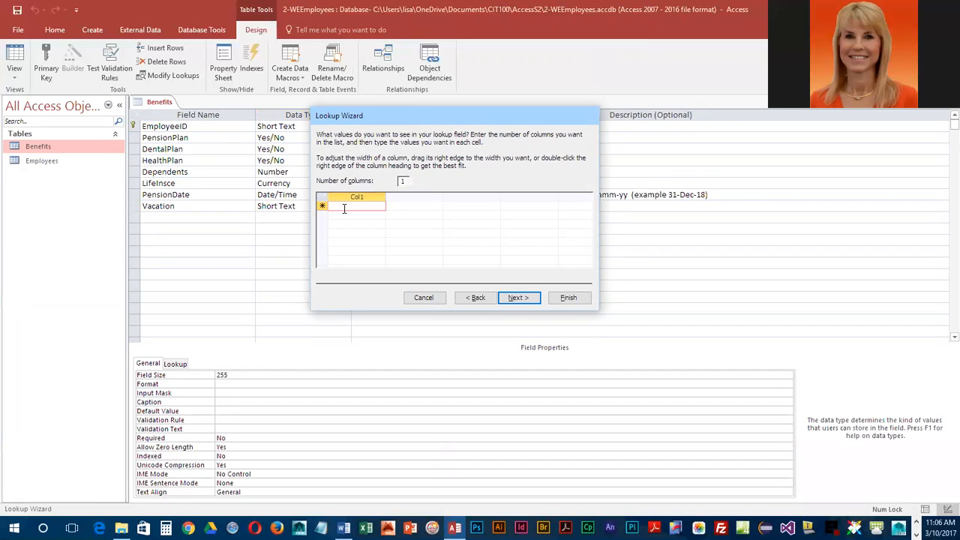
{"action": "type", "text": "1 week"}
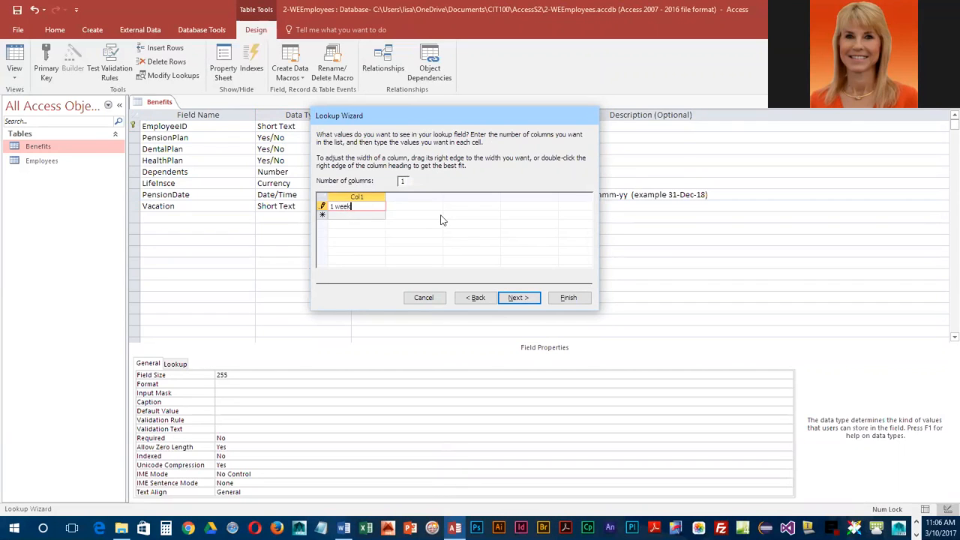
{"action": "key", "text": "Down"}
{"action": "type", "text": "2 weeks"}
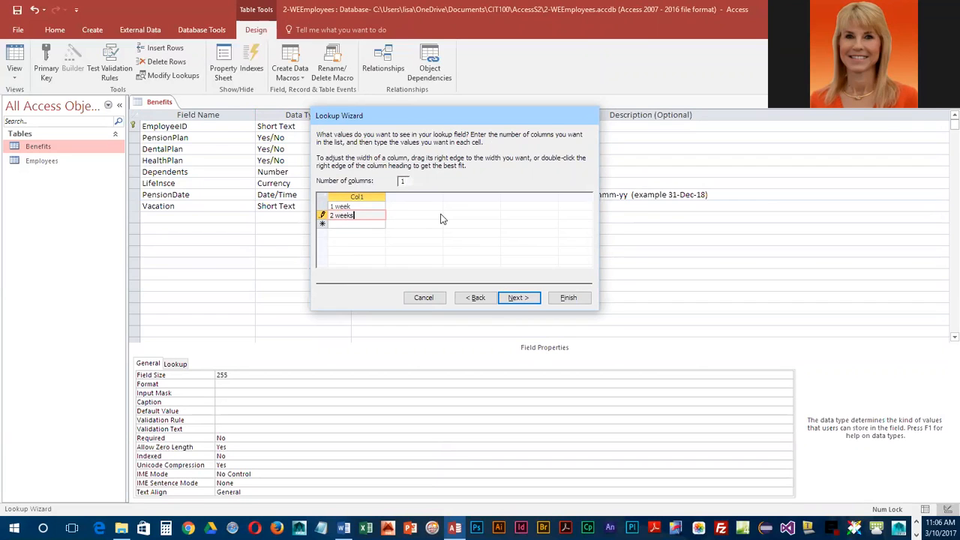
{"action": "key", "text": "Down"}
{"action": "type", "text": "3 weeks"}
{"action": "key", "text": "Down"}
{"action": "type", "text": "4 weeks"}
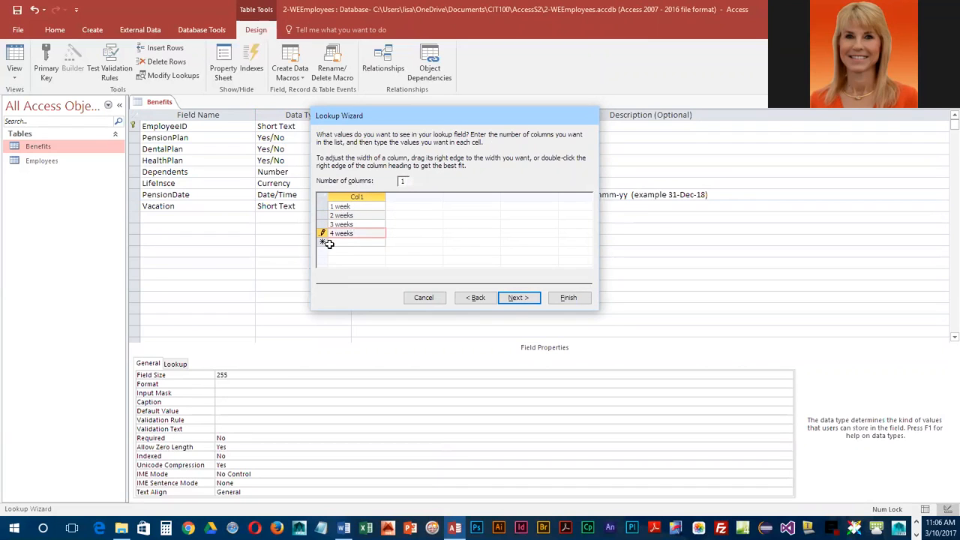
{"action": "left_click", "coordinate": [367, 243]}
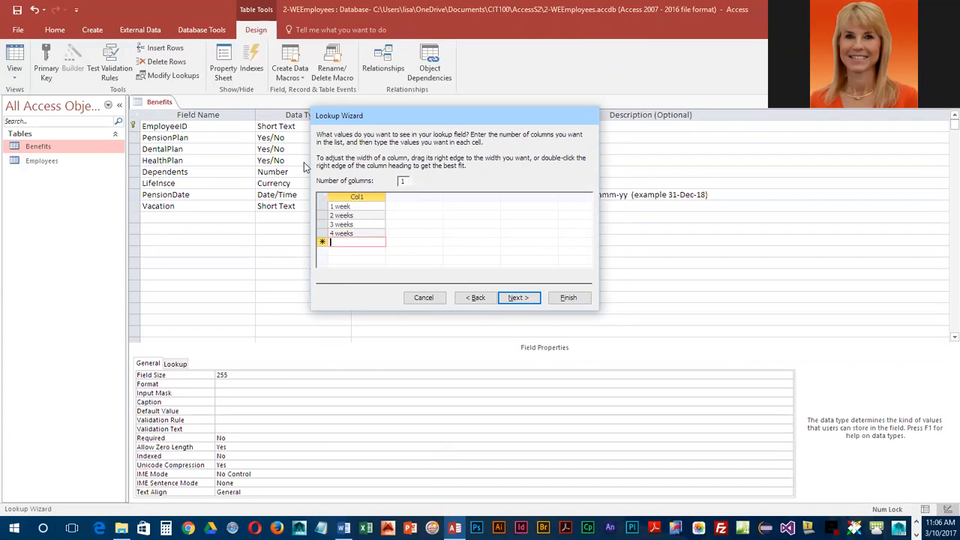
Step: Limit entries to the list for the Vacation lookup and finish the wizard
{"action": "left_click", "coordinate": [519, 298]}
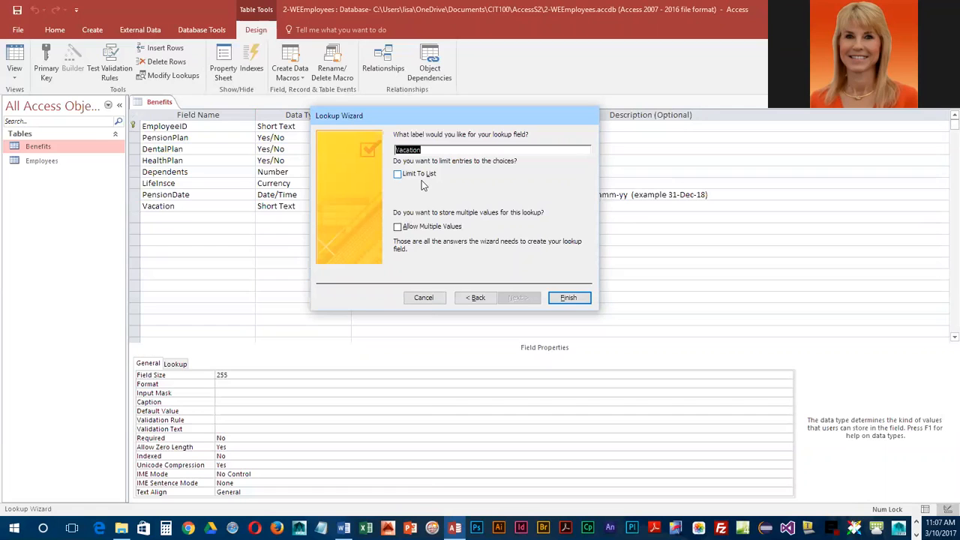
{"action": "left_click", "coordinate": [398, 174]}
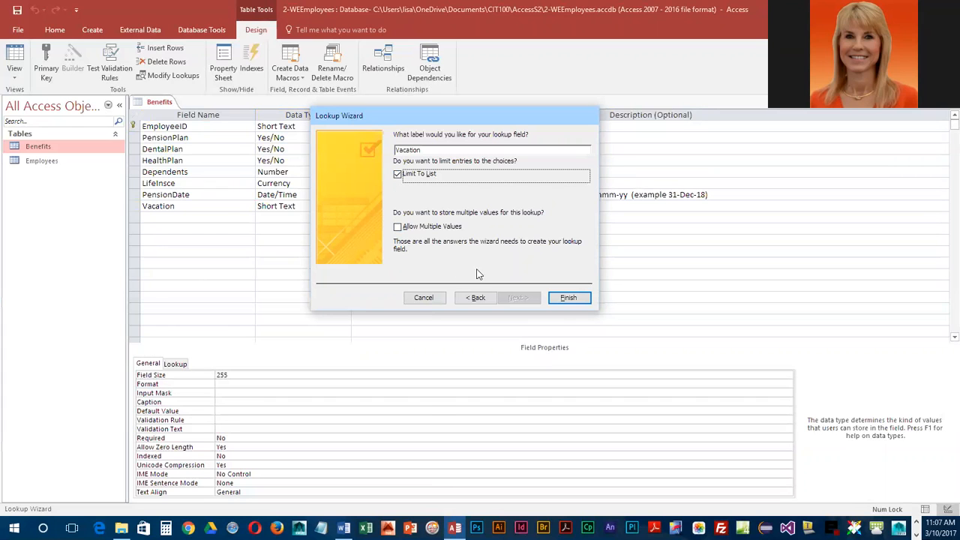
{"action": "left_click", "coordinate": [570, 299]}
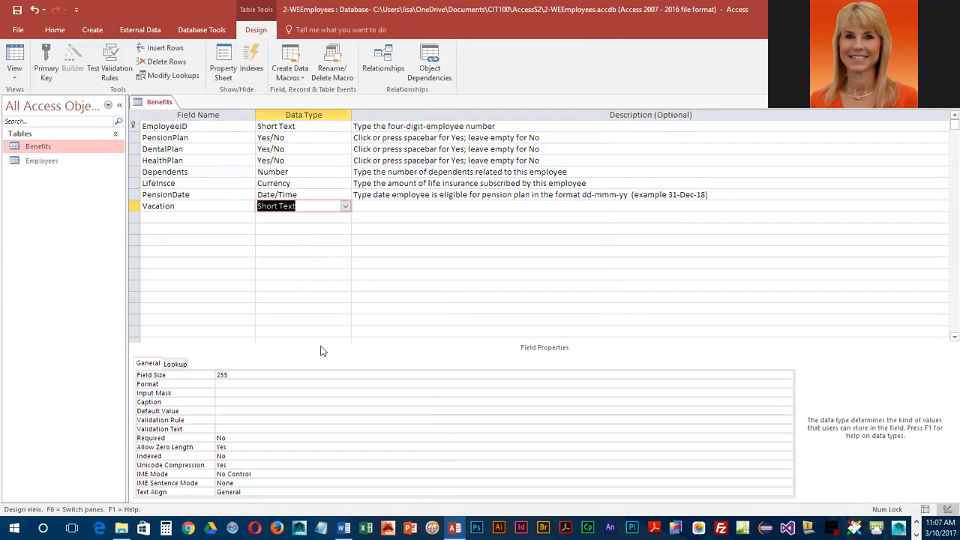
Step: Set Allow Value List Edits to No in the Vacation field's lookup properties and save the table
{"action": "left_click", "coordinate": [175, 364]}
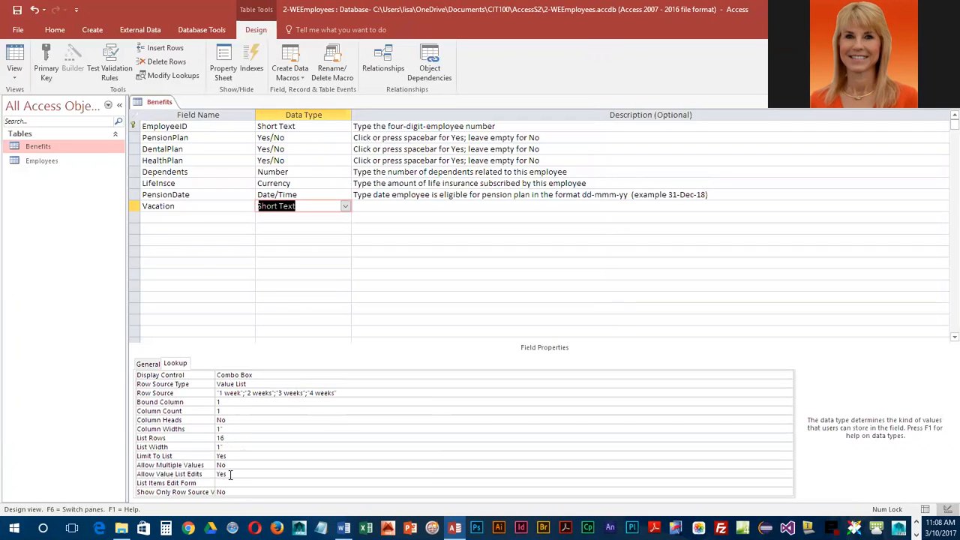
{"action": "left_click", "coordinate": [230, 474]}
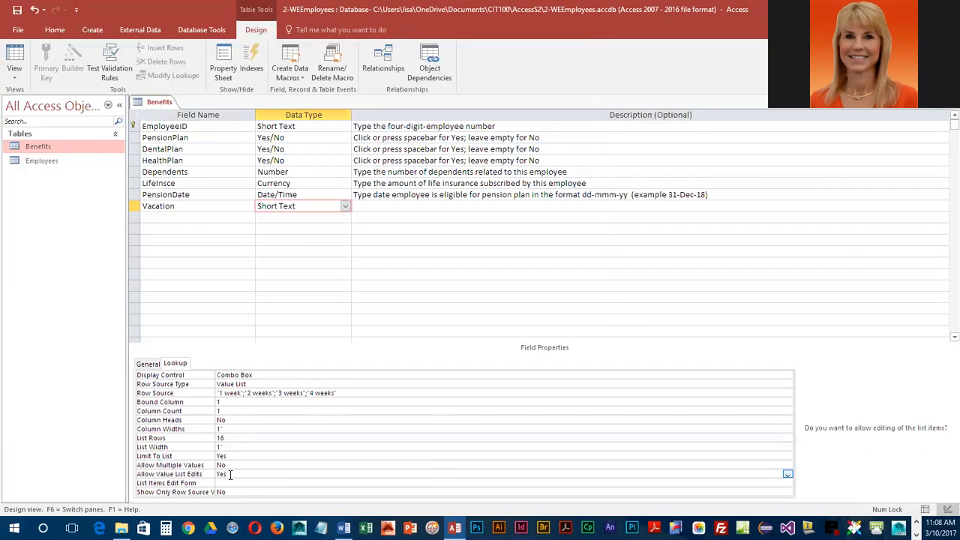
{"action": "double_click", "coordinate": [222, 475]}
{"action": "type", "text": "No"}
{"action": "left_click", "coordinate": [18, 10]}
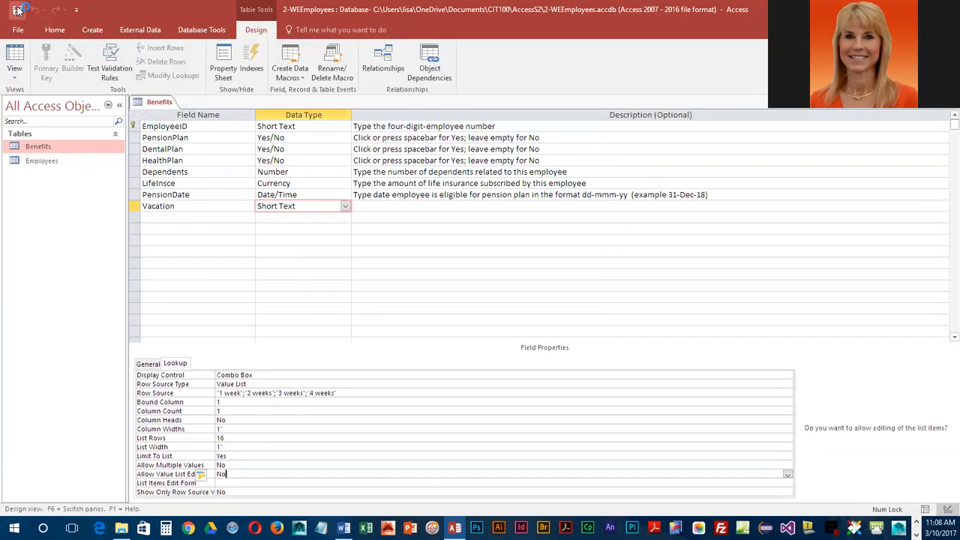
Step: Show the Benefits table in Datasheet view and try to enter 6 weeks as the first record's Vacation value
{"action": "left_click", "coordinate": [13, 57]}
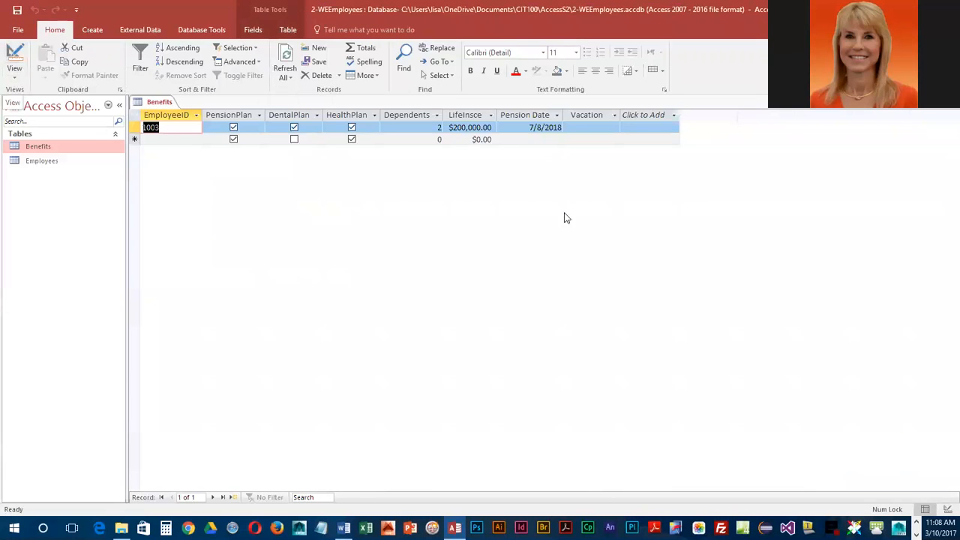
{"action": "left_click", "coordinate": [572, 128]}
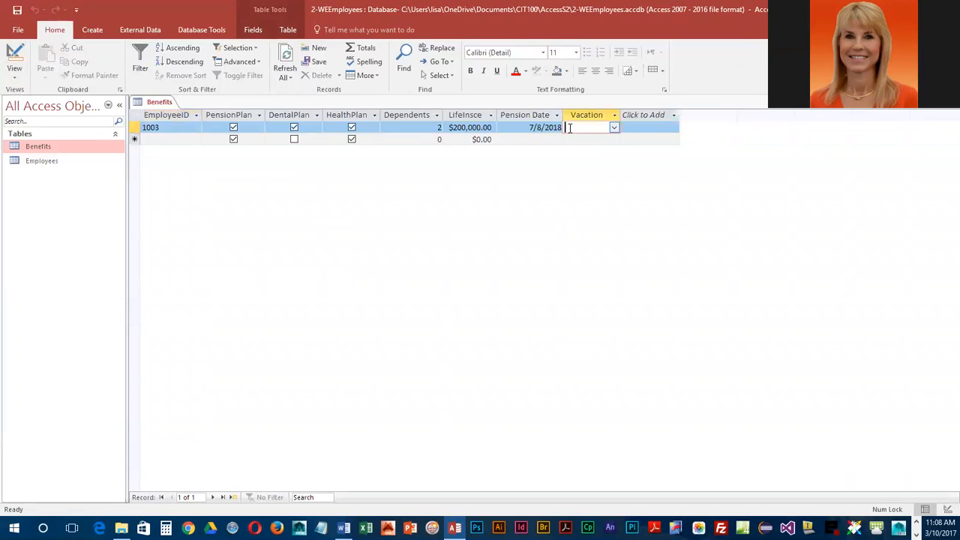
{"action": "left_click", "coordinate": [614, 129]}
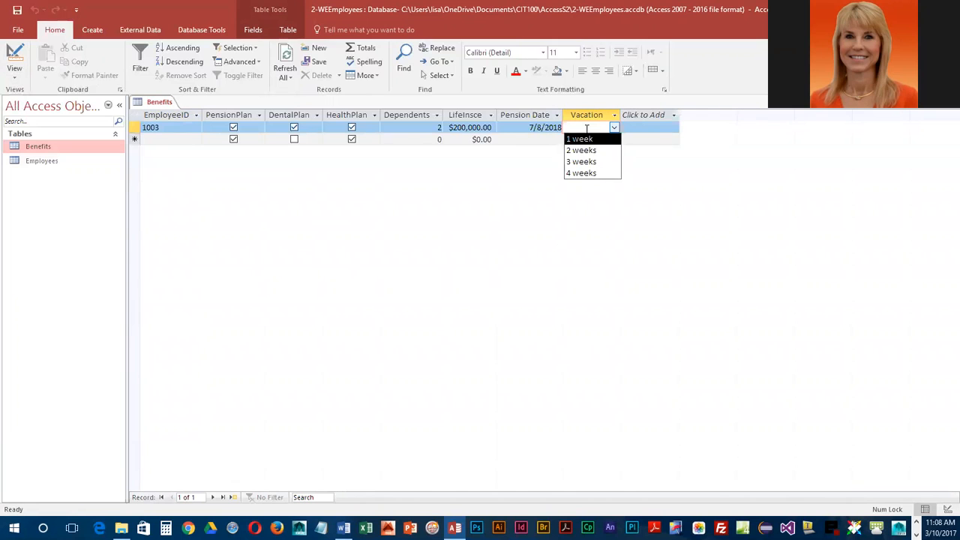
{"action": "type", "text": "6 weeks"}
{"action": "key", "text": "Return"}
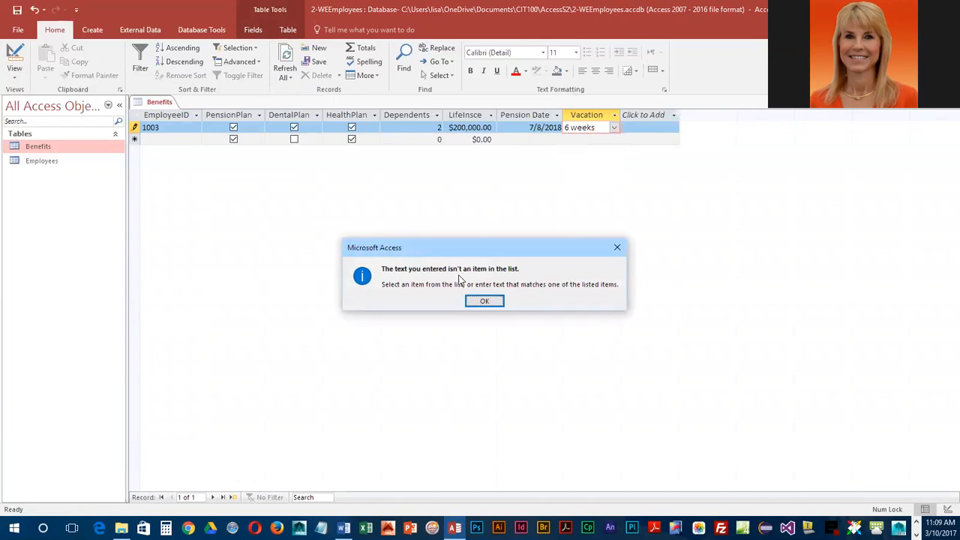
{"action": "left_click", "coordinate": [491, 301]}
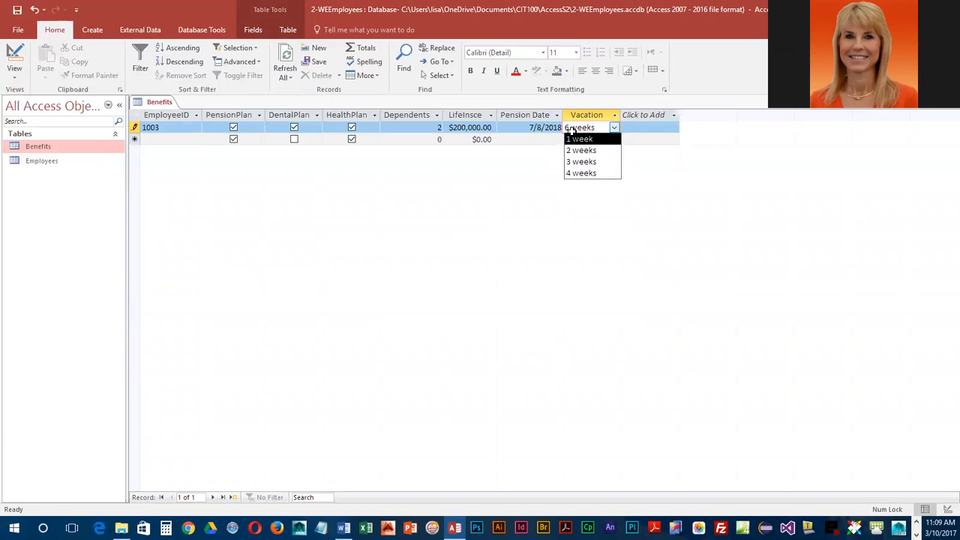
Step: Choose 3 weeks as the Vacation value of the first record and commit the entry
{"action": "left_click", "coordinate": [576, 164]}
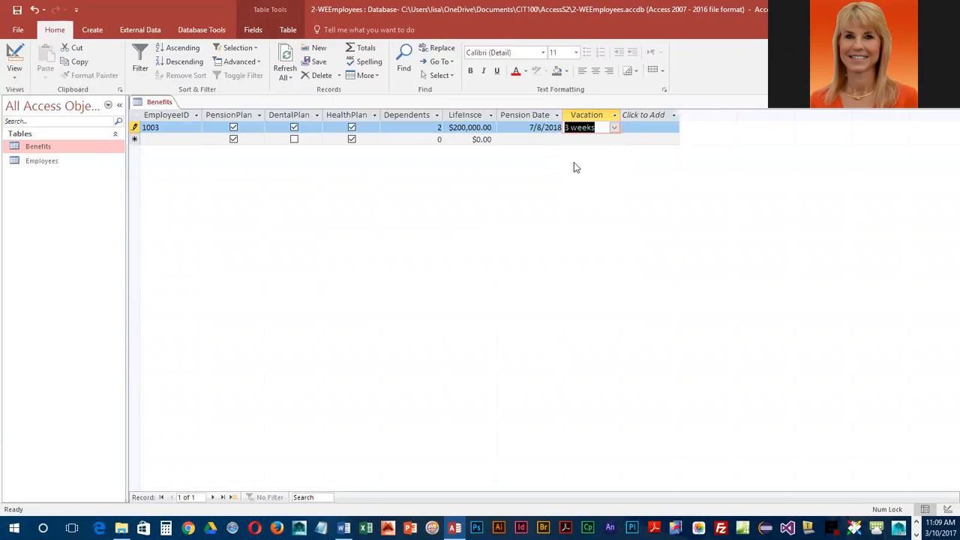
{"action": "key", "text": "Tab"}
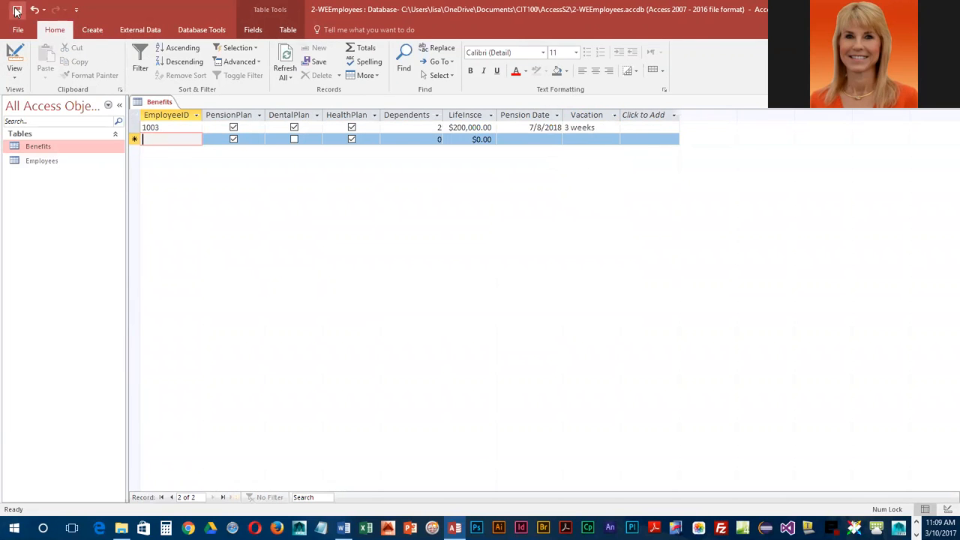
Step: Bring up the commands for the open Benefits table
{"action": "right_click", "coordinate": [162, 102]}
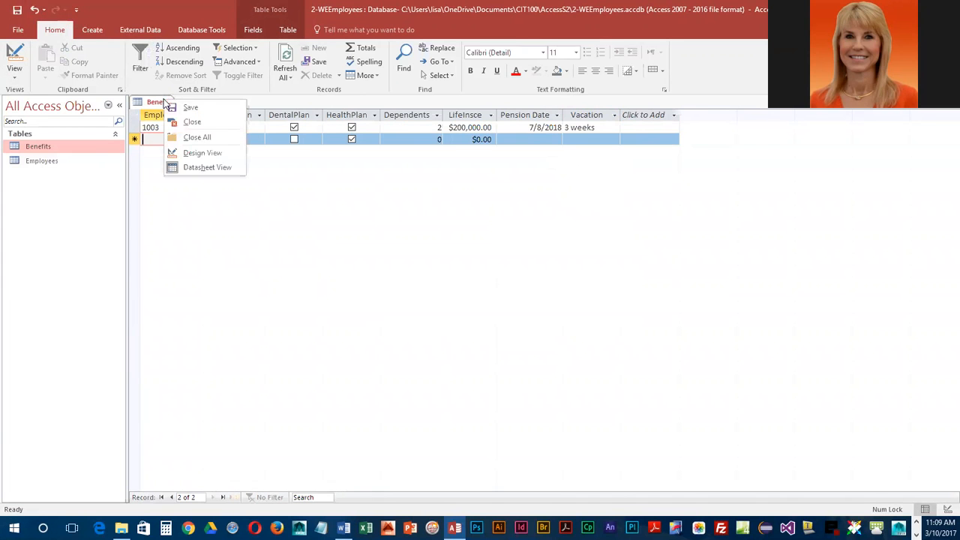